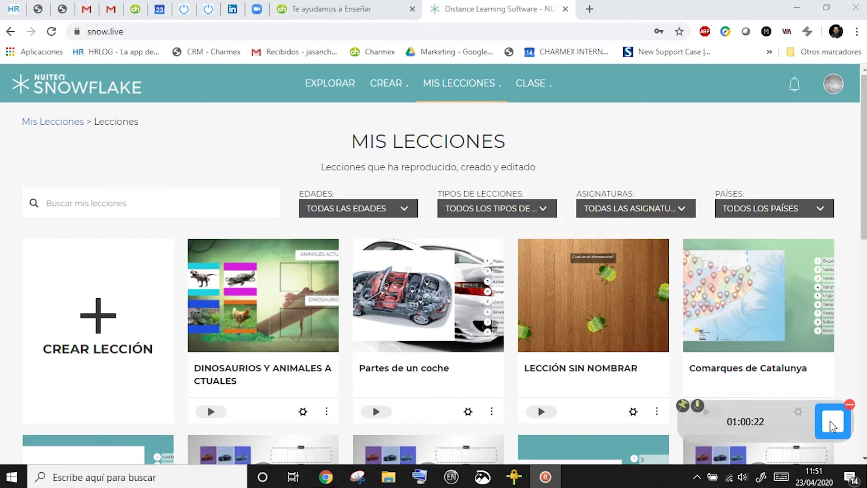
Look through the saved lessons in the Mis lecciones library
{"action": "left_click", "coordinate": [378, 83]}
{"action": "left_click", "coordinate": [463, 86]}
{"action": "scroll", "coordinate": [431, 318], "scroll_direction": "down", "scroll_amount": 10}
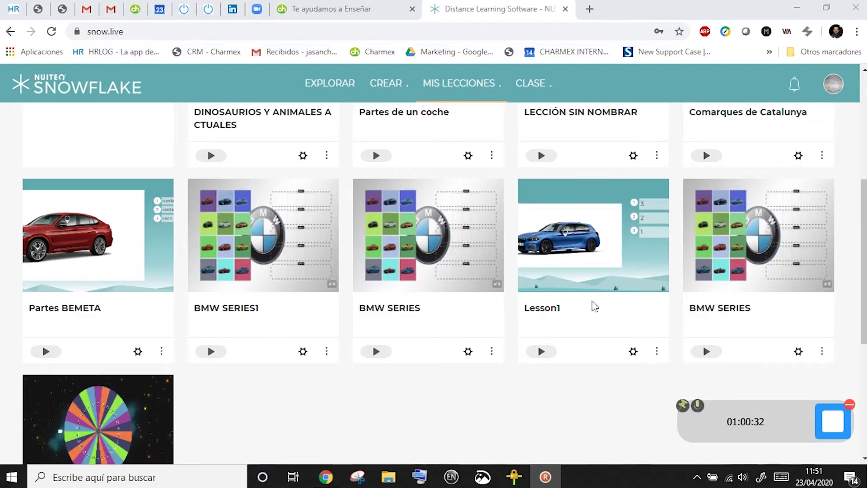
{"action": "scroll", "coordinate": [795, 321], "scroll_direction": "down", "scroll_amount": 4}
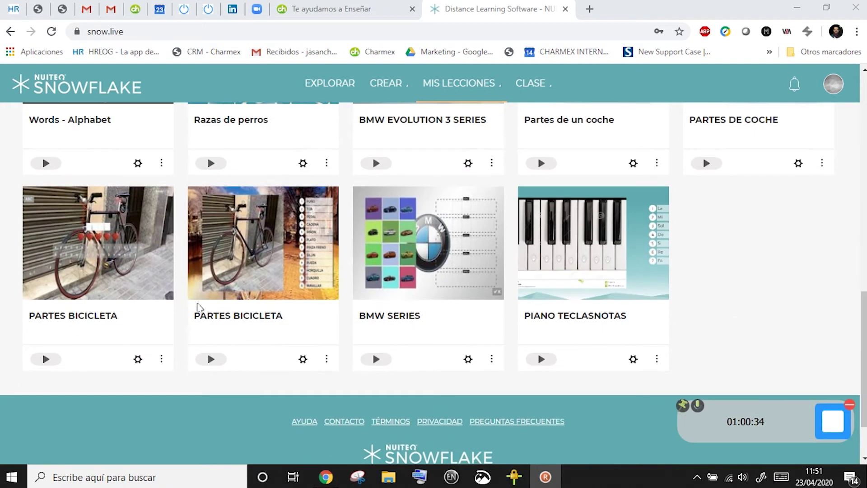
{"action": "scroll", "coordinate": [352, 310], "scroll_direction": "up", "scroll_amount": 7}
{"action": "scroll", "coordinate": [376, 239], "scroll_direction": "up", "scroll_amount": 5}
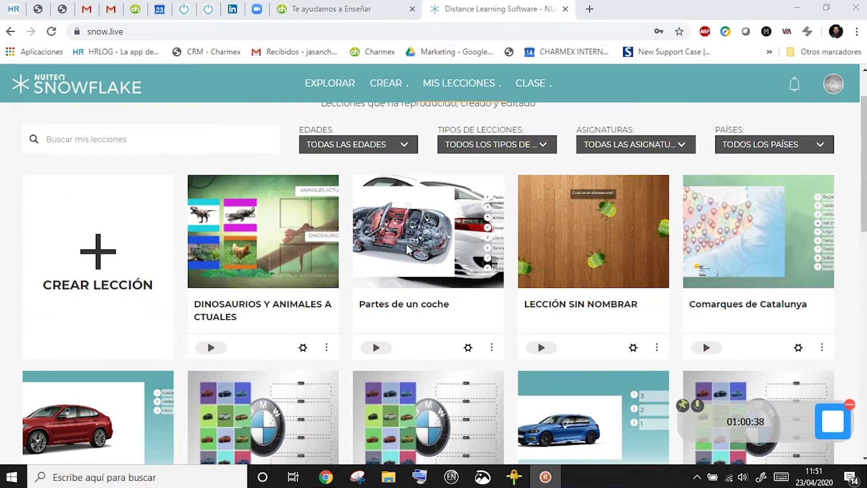
{"action": "scroll", "coordinate": [350, 300], "scroll_direction": "up", "scroll_amount": 1}
{"action": "scroll", "coordinate": [350, 300], "scroll_direction": "up", "scroll_amount": 2}
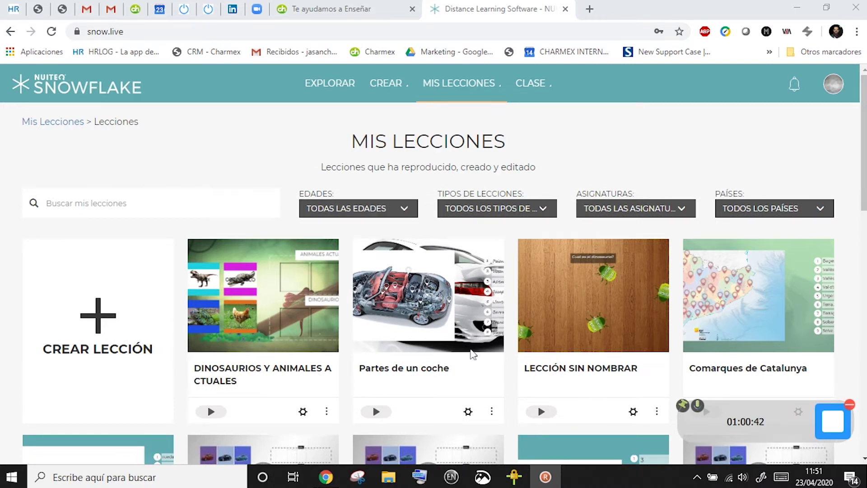
Open CLASE 1º C in student management and review its student list
{"action": "mouse_move", "coordinate": [454, 97]}
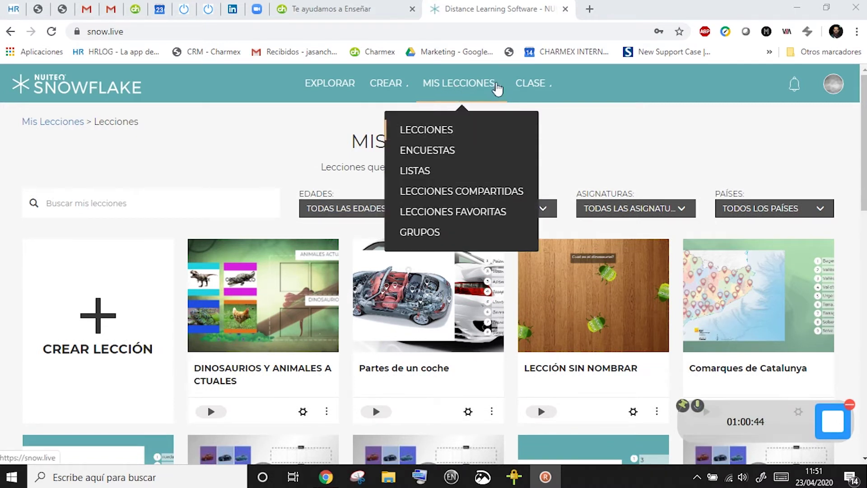
{"action": "mouse_move", "coordinate": [549, 86]}
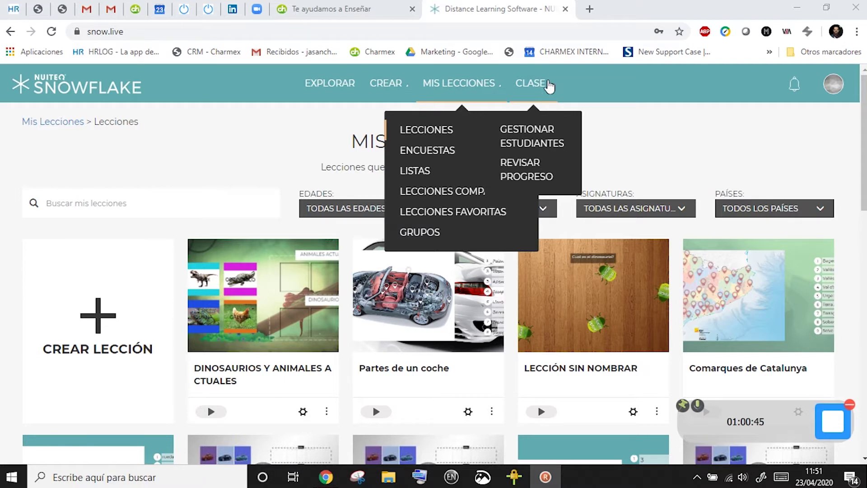
{"action": "left_click", "coordinate": [537, 141]}
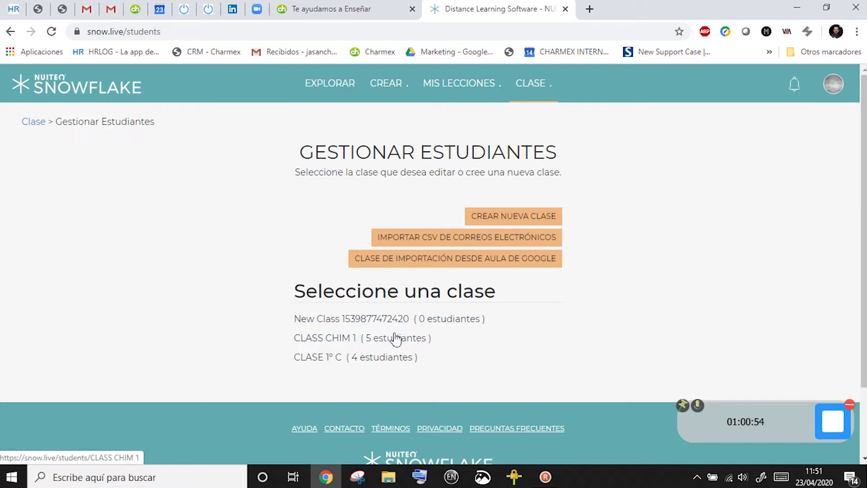
{"action": "left_click", "coordinate": [334, 360]}
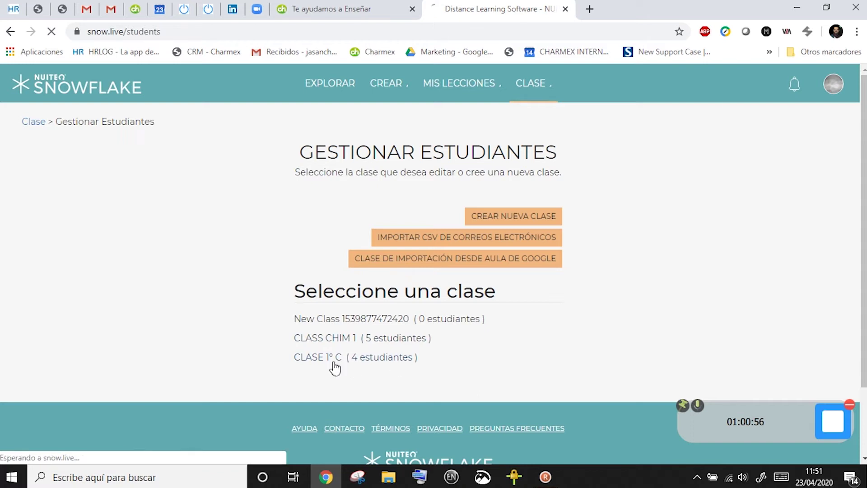
{"action": "scroll", "coordinate": [497, 289], "scroll_direction": "down", "scroll_amount": 1}
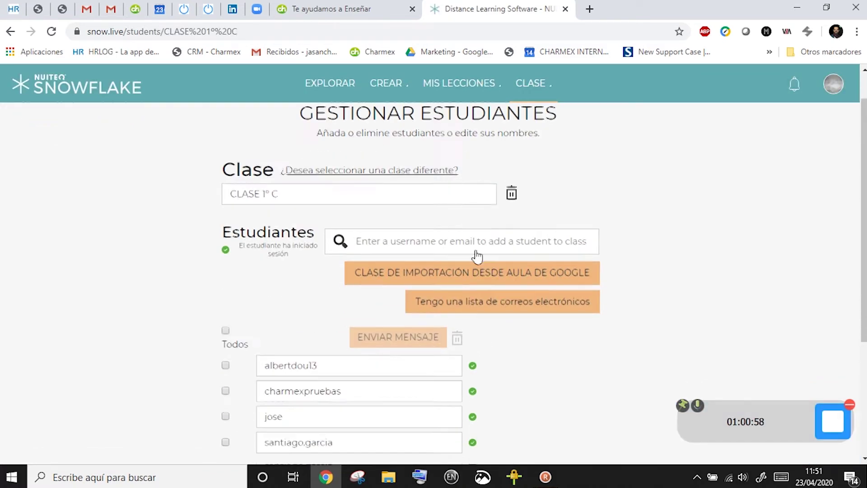
{"action": "scroll", "coordinate": [477, 255], "scroll_direction": "down", "scroll_amount": 3}
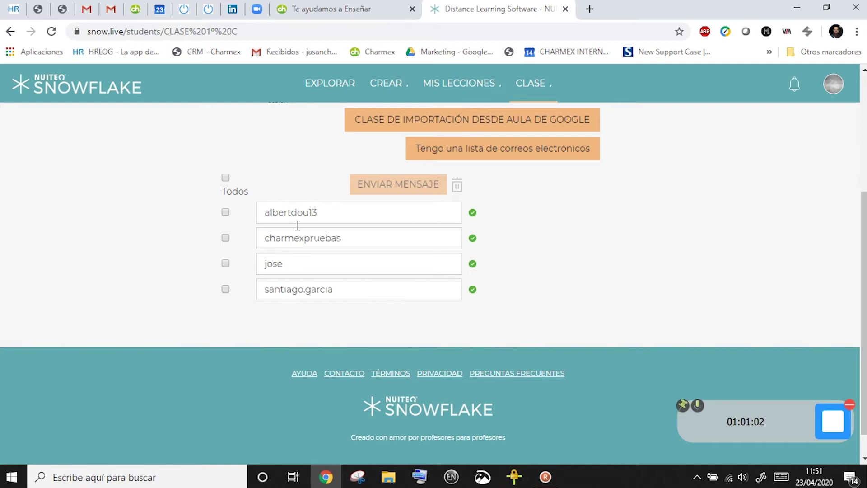
{"action": "left_click", "coordinate": [351, 241]}
{"action": "scroll", "coordinate": [582, 251], "scroll_direction": "up", "scroll_amount": 1}
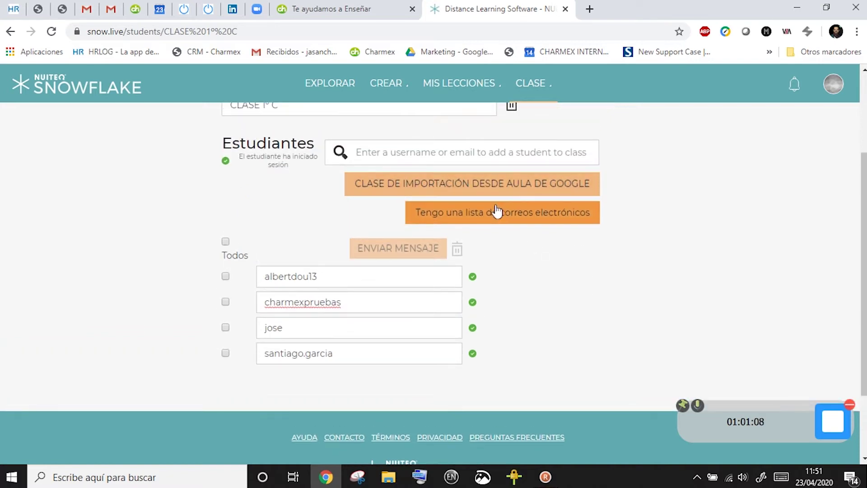
{"action": "scroll", "coordinate": [461, 235], "scroll_direction": "up", "scroll_amount": 2}
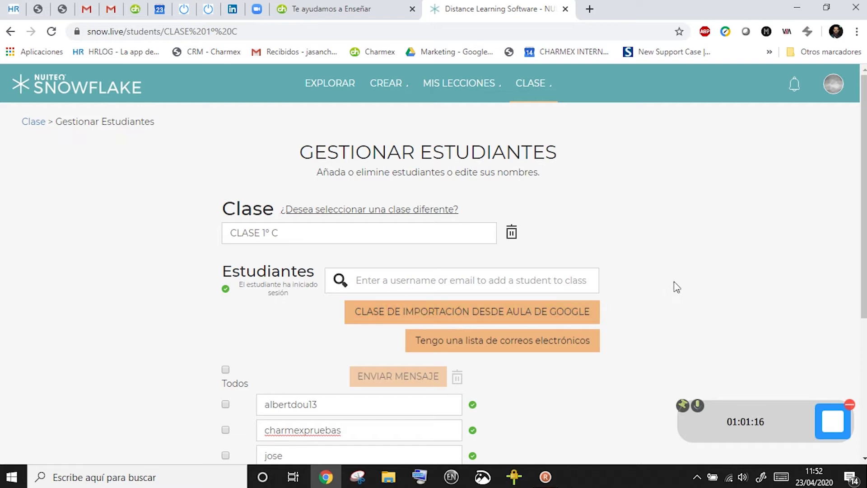
{"action": "scroll", "coordinate": [587, 283], "scroll_direction": "down", "scroll_amount": 3}
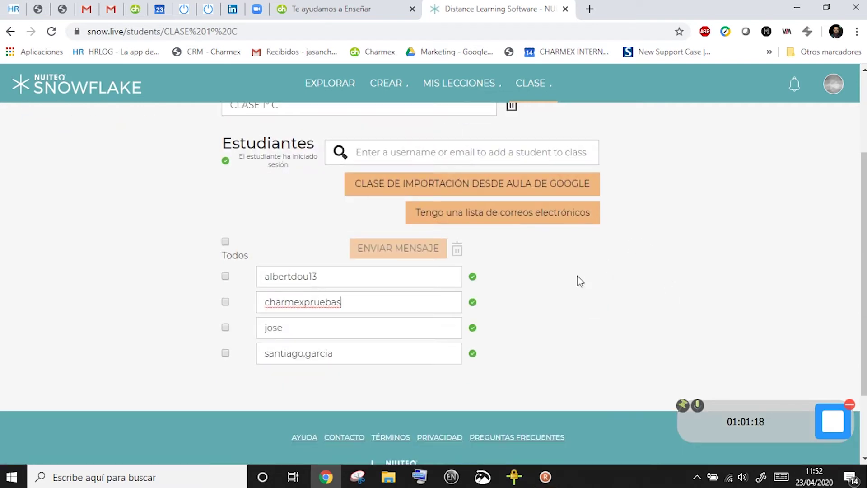
{"action": "left_click", "coordinate": [352, 301]}
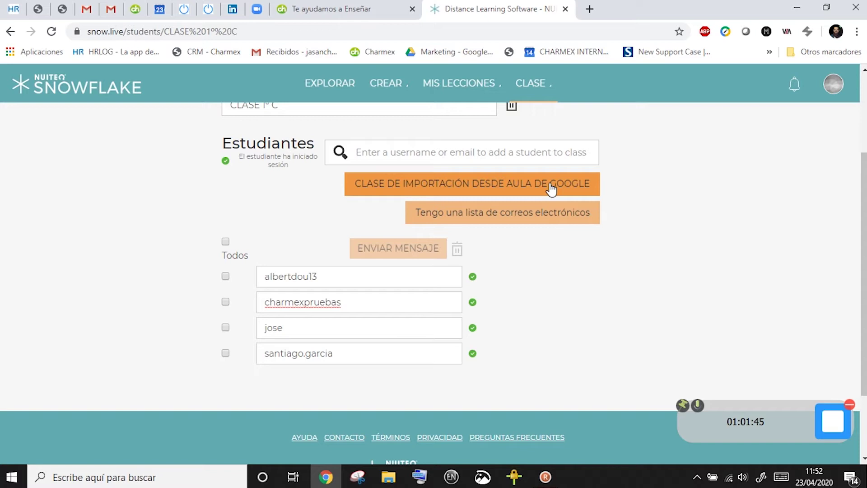
View the form for adding students from an e-mail list, cancel it, and review the class's student list again
{"action": "left_click", "coordinate": [554, 221]}
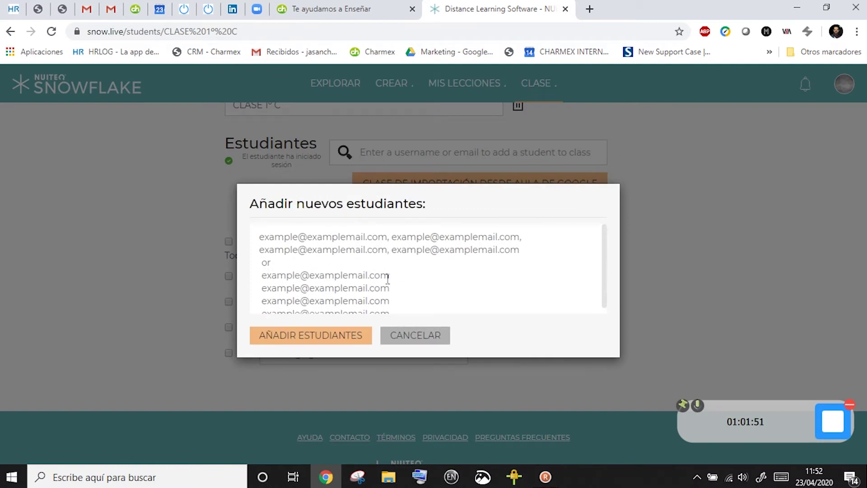
{"action": "scroll", "coordinate": [387, 278], "scroll_direction": "down", "scroll_amount": 1}
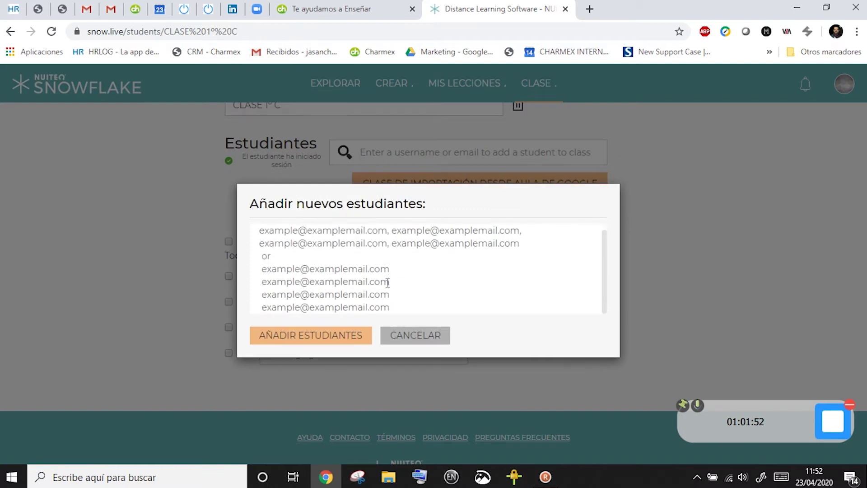
{"action": "left_click", "coordinate": [411, 343]}
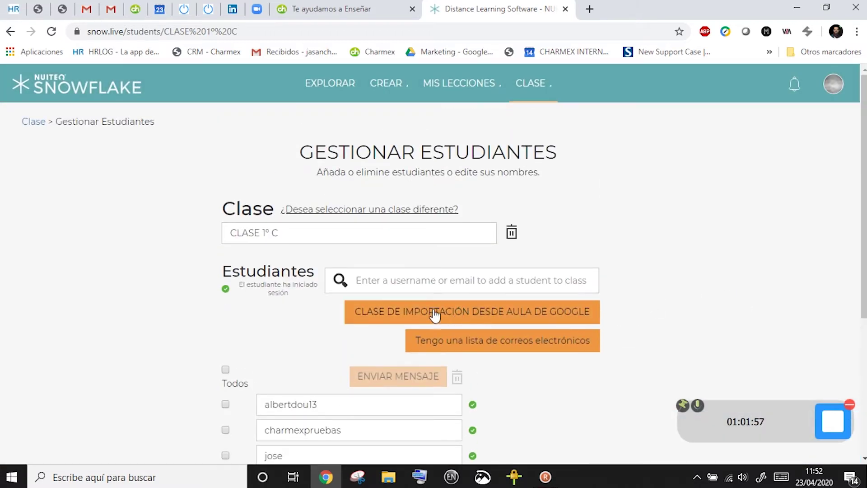
{"action": "scroll", "coordinate": [362, 246], "scroll_direction": "down", "scroll_amount": 4}
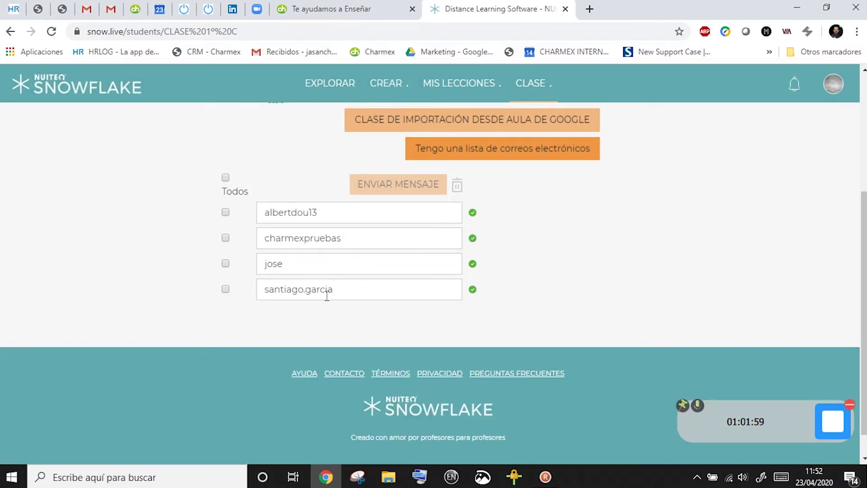
{"action": "scroll", "coordinate": [635, 263], "scroll_direction": "up", "scroll_amount": 4}
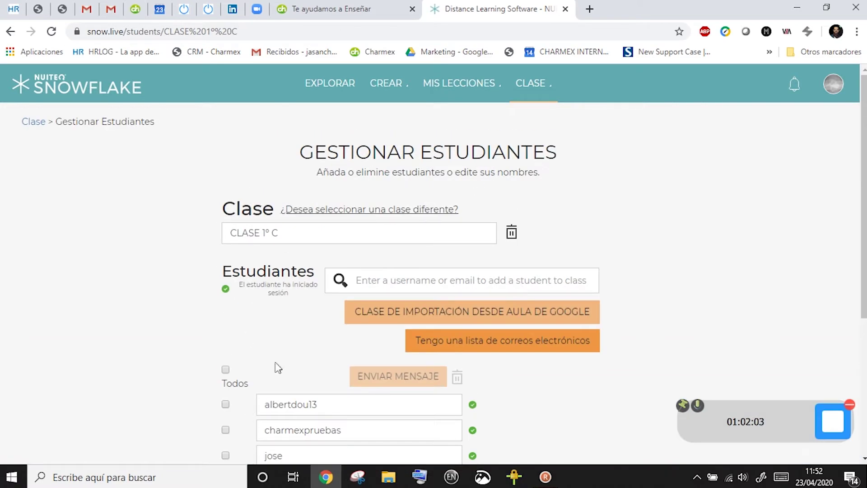
{"action": "scroll", "coordinate": [262, 390], "scroll_direction": "down", "scroll_amount": 3}
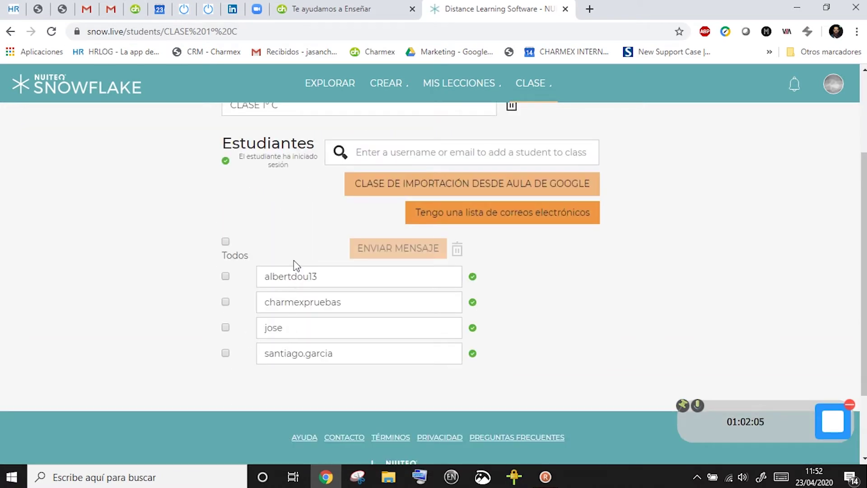
From the saved lessons, start sending DINOSAURIOS Y ANIMALES ACTUALES to students and select CLASE 1º C as the recipient class
{"action": "mouse_move", "coordinate": [431, 90]}
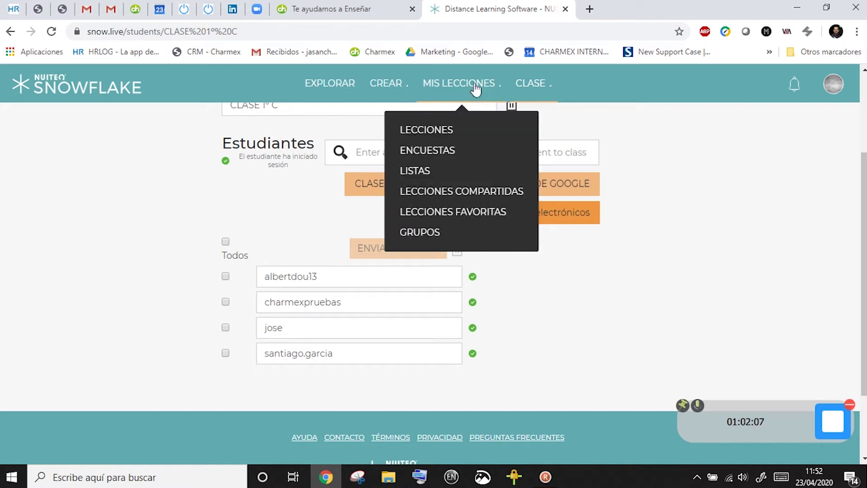
{"action": "left_click", "coordinate": [454, 212]}
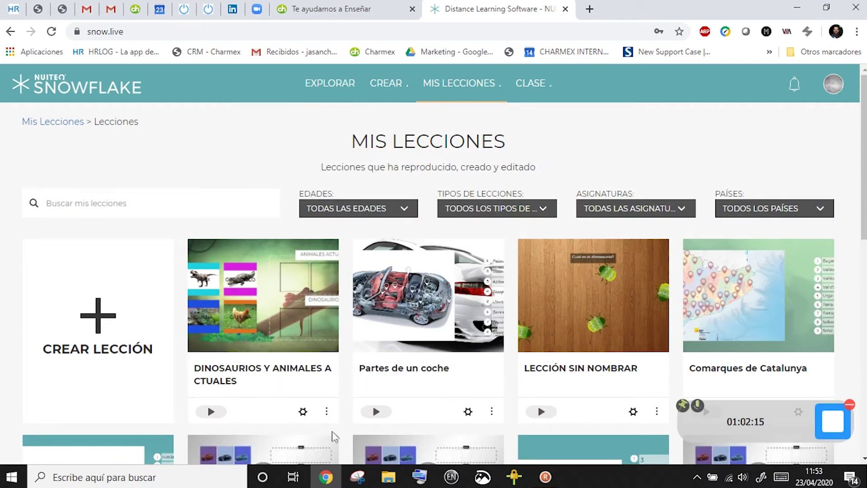
{"action": "left_click", "coordinate": [327, 412]}
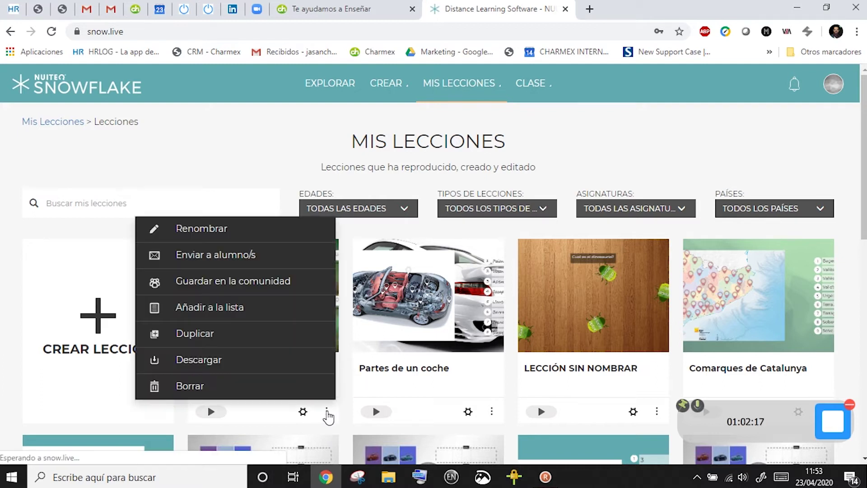
{"action": "left_click", "coordinate": [245, 254]}
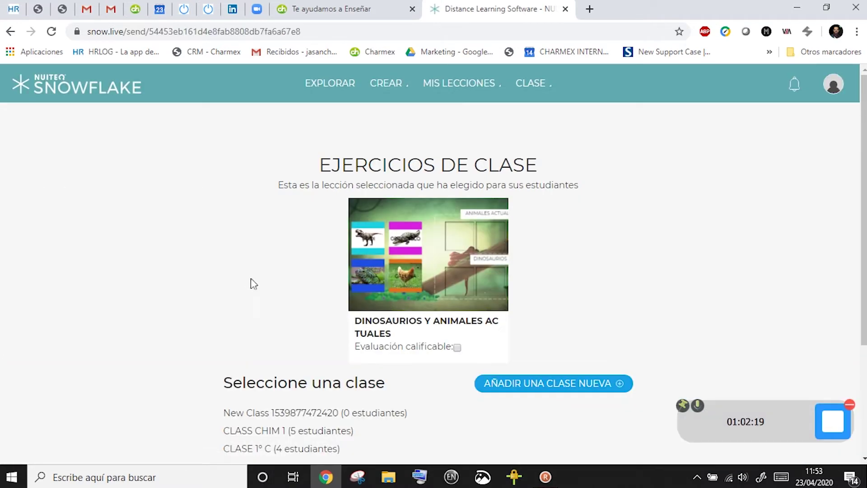
{"action": "scroll", "coordinate": [271, 312], "scroll_direction": "down", "scroll_amount": 3}
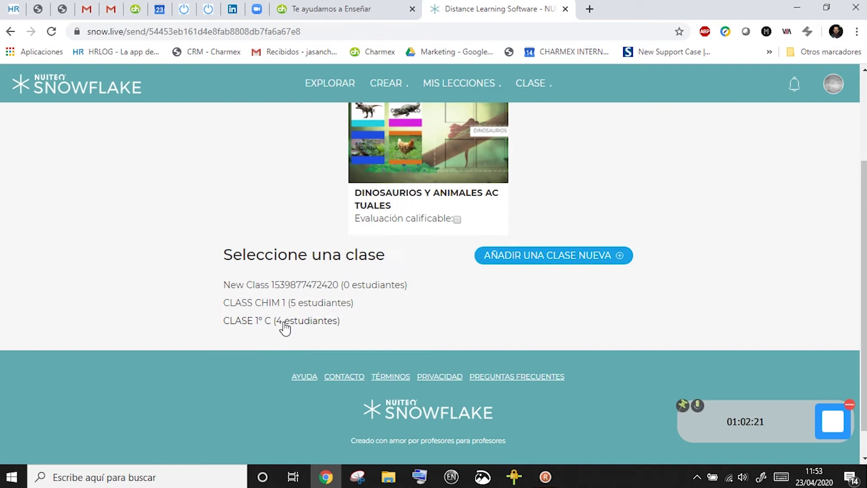
{"action": "left_click", "coordinate": [284, 322]}
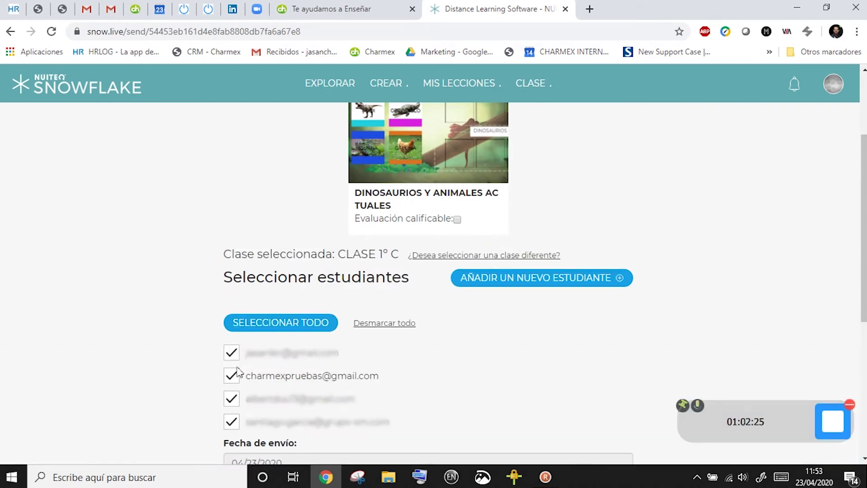
Set the exercise's due date to 04/30/2020
{"action": "scroll", "coordinate": [234, 437], "scroll_direction": "down", "scroll_amount": 3}
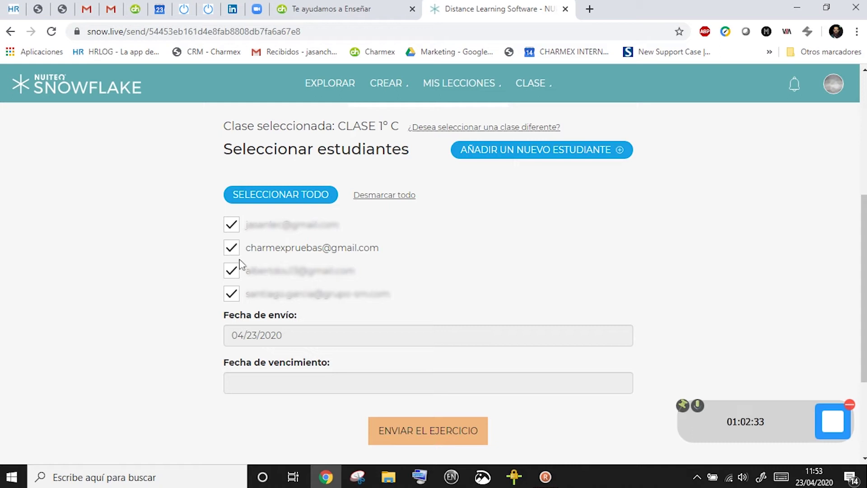
{"action": "left_click", "coordinate": [380, 383]}
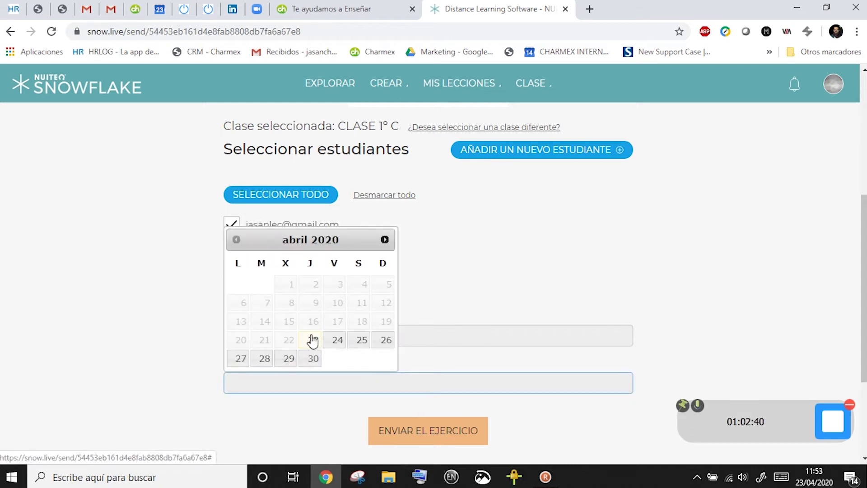
{"action": "left_click", "coordinate": [308, 361]}
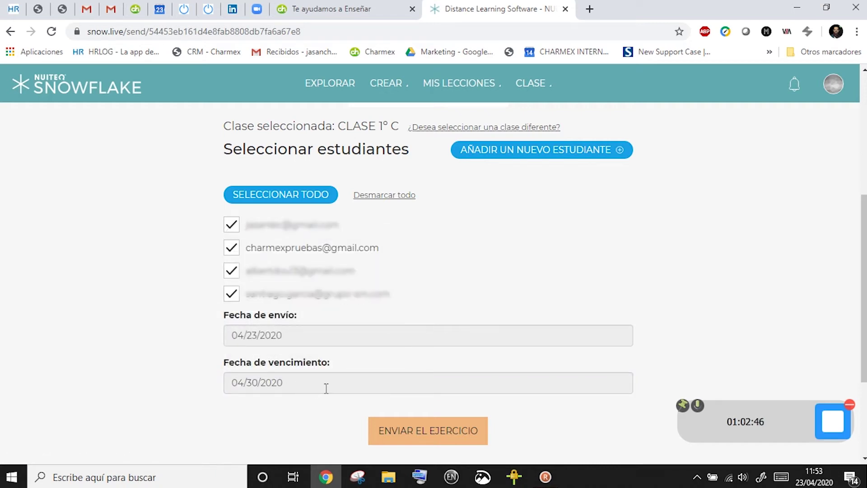
Check the assignment details, send the exercise to the selected students and dismiss the confirmation
{"action": "scroll", "coordinate": [456, 298], "scroll_direction": "up", "scroll_amount": 3}
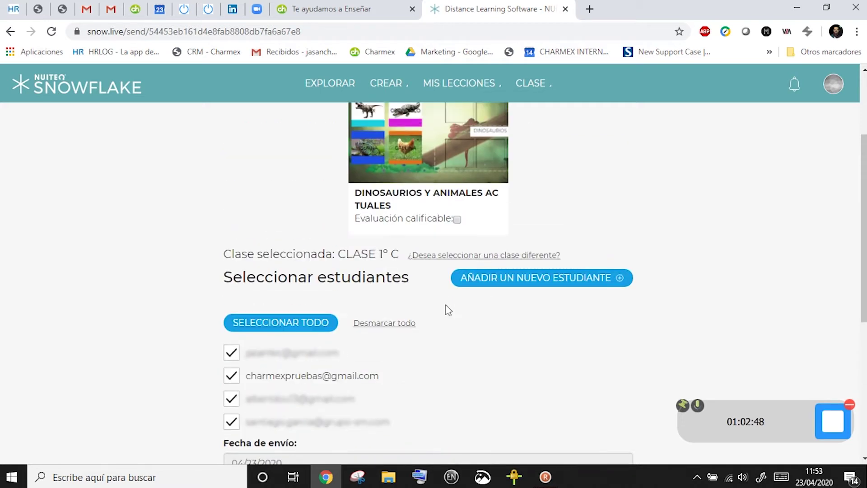
{"action": "scroll", "coordinate": [442, 330], "scroll_direction": "up", "scroll_amount": 3}
{"action": "scroll", "coordinate": [579, 238], "scroll_direction": "down", "scroll_amount": 3}
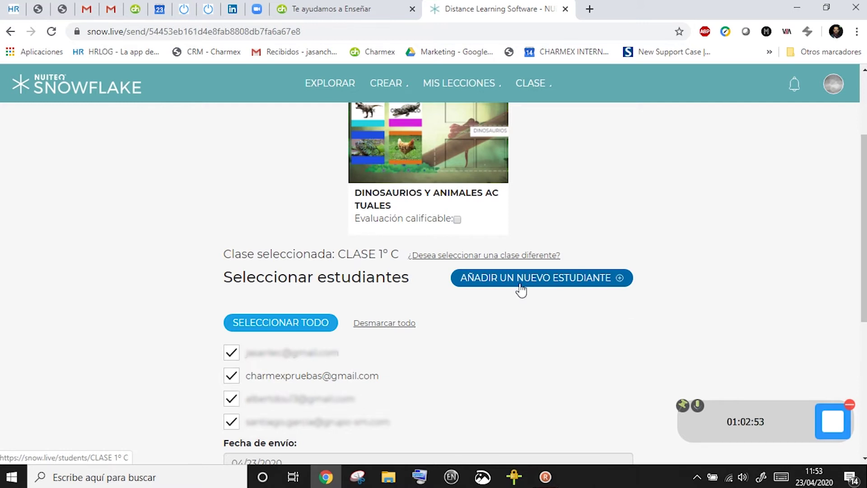
{"action": "scroll", "coordinate": [463, 319], "scroll_direction": "down", "scroll_amount": 6}
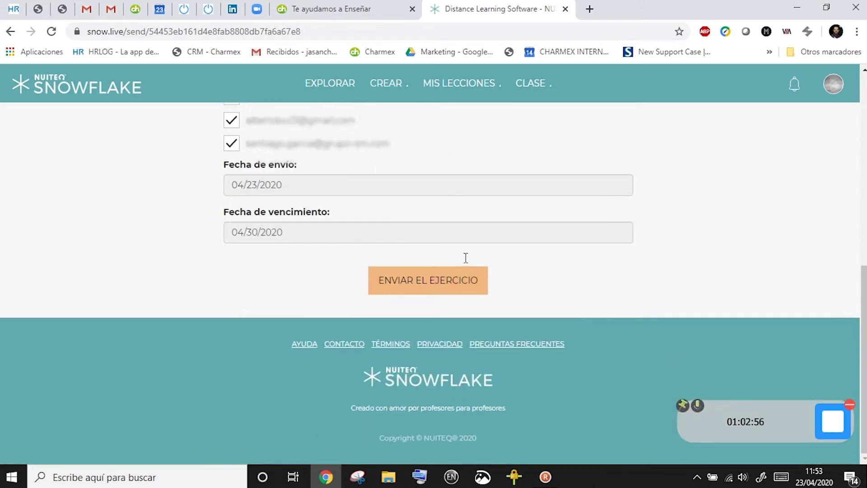
{"action": "left_click", "coordinate": [434, 284]}
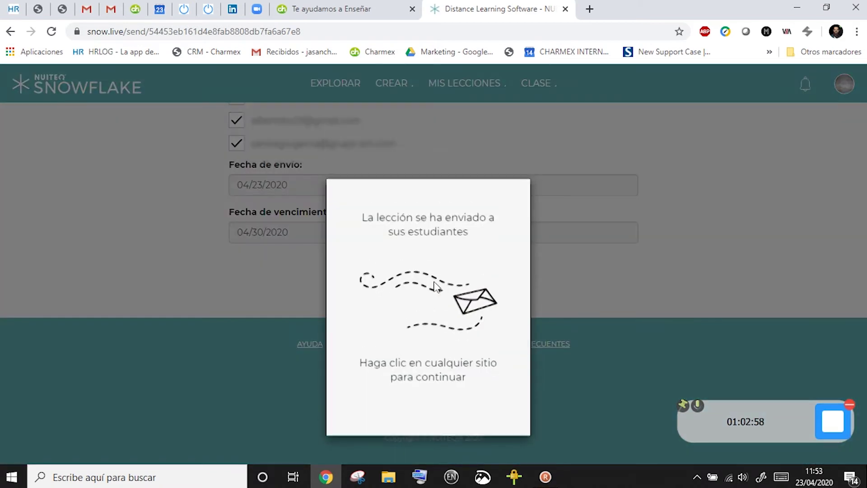
{"action": "left_click", "coordinate": [693, 306]}
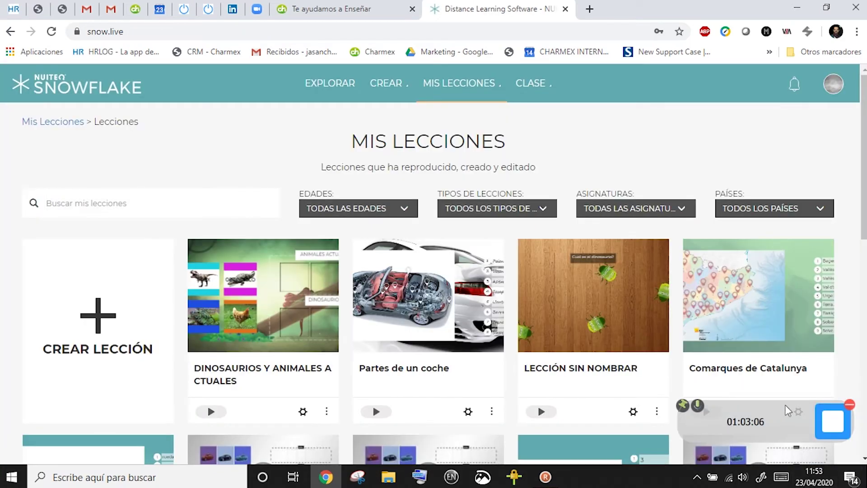
{"action": "left_click", "coordinate": [850, 404]}
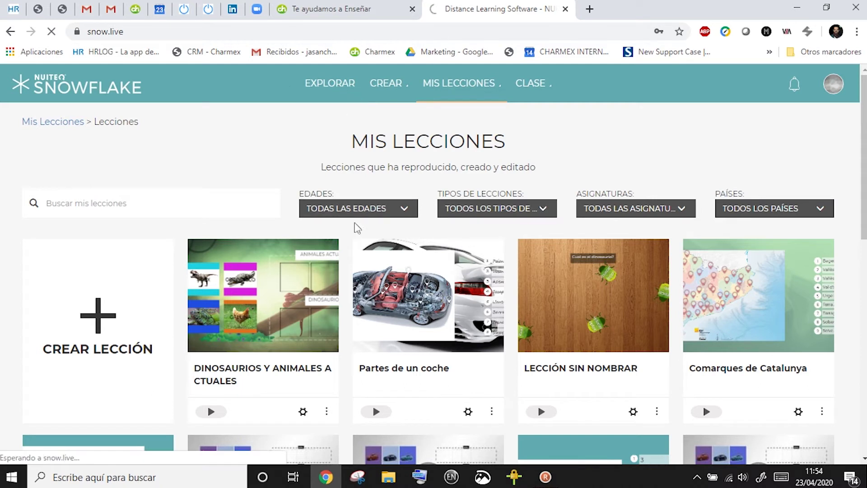
From the saved lessons, start sending Partes de un coche to students and select CLASE 1º C as the recipient class
{"action": "left_click", "coordinate": [336, 87]}
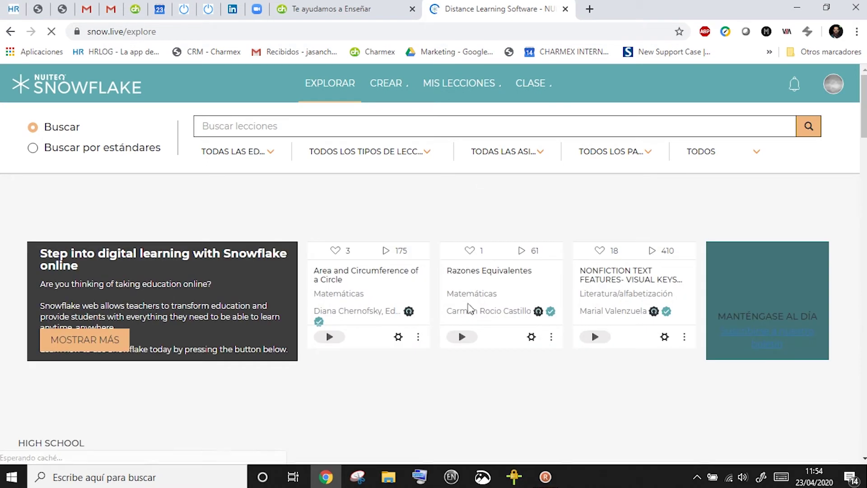
{"action": "left_click", "coordinate": [475, 99]}
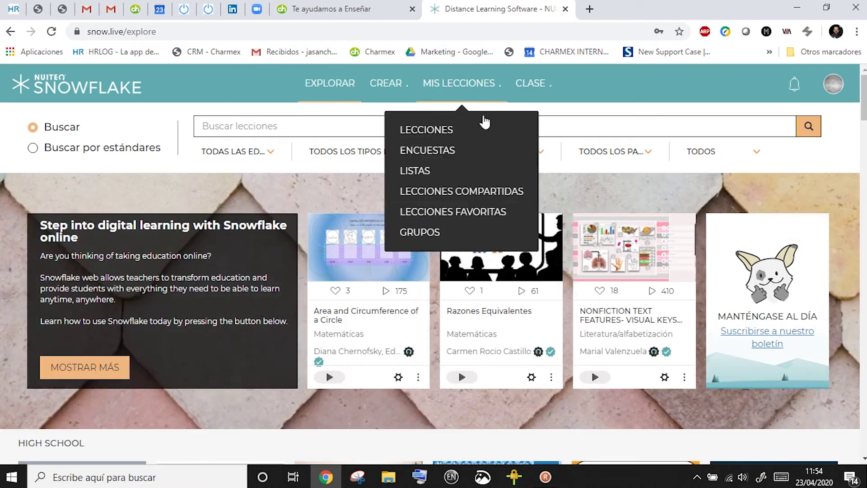
{"action": "left_click", "coordinate": [448, 136]}
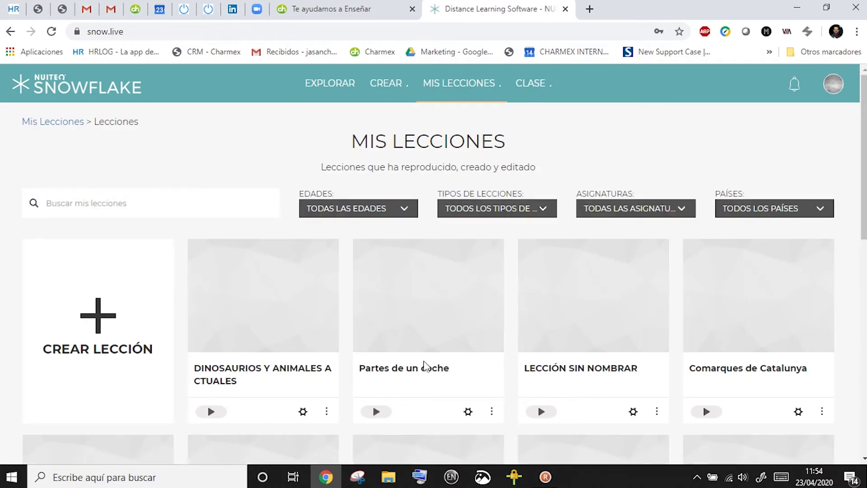
{"action": "left_click", "coordinate": [492, 411]}
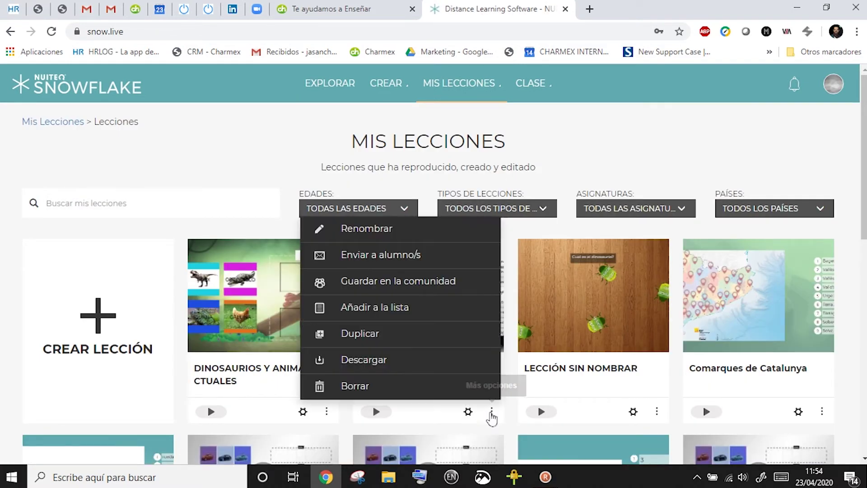
{"action": "left_click", "coordinate": [408, 255]}
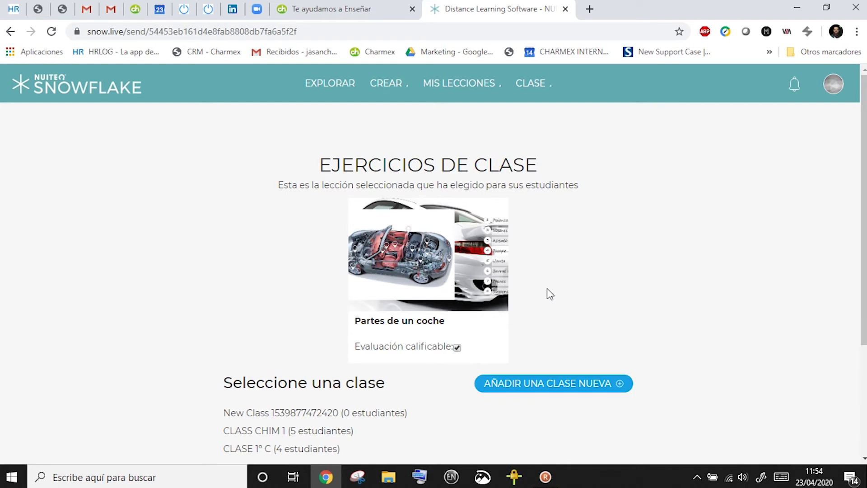
{"action": "scroll", "coordinate": [507, 325], "scroll_direction": "down", "scroll_amount": 1}
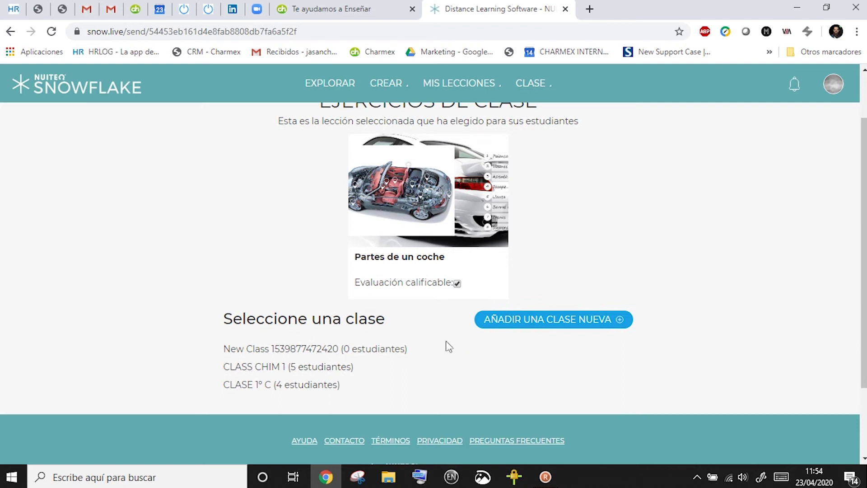
{"action": "left_click", "coordinate": [287, 386]}
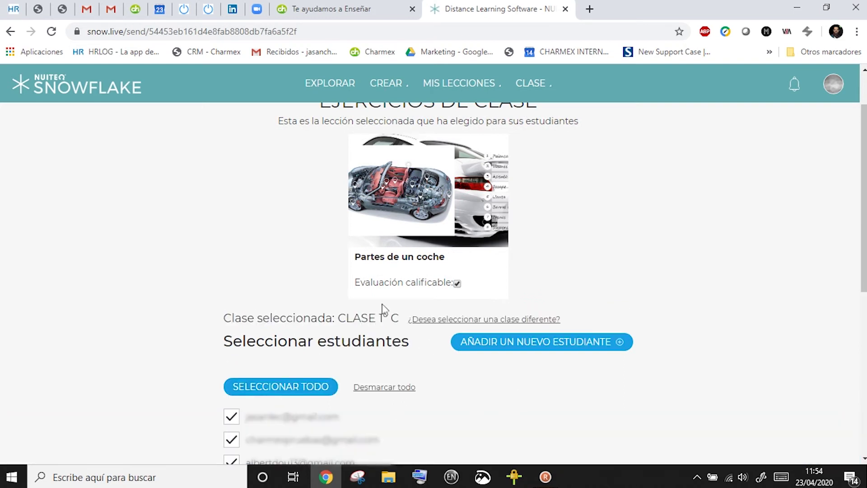
Set the exercise's due date to 04/27/2020, send it to the selected students and dismiss the confirmation
{"action": "scroll", "coordinate": [477, 307], "scroll_direction": "down", "scroll_amount": 3}
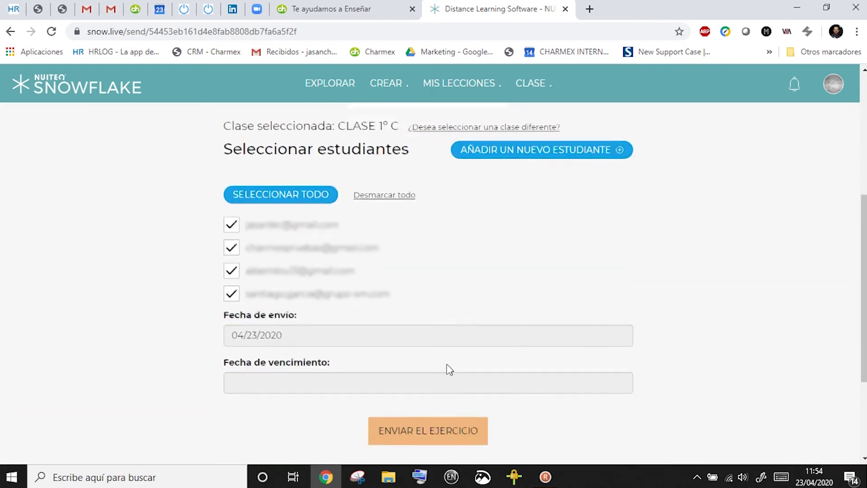
{"action": "left_click", "coordinate": [264, 388]}
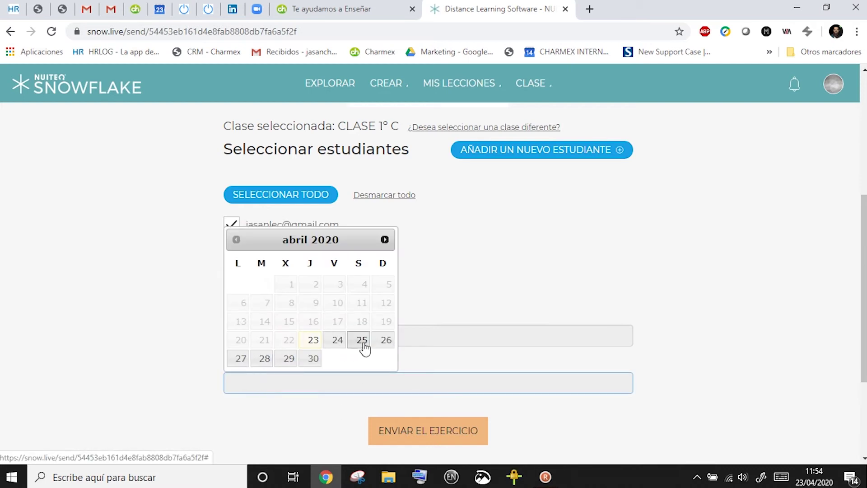
{"action": "left_click", "coordinate": [238, 357]}
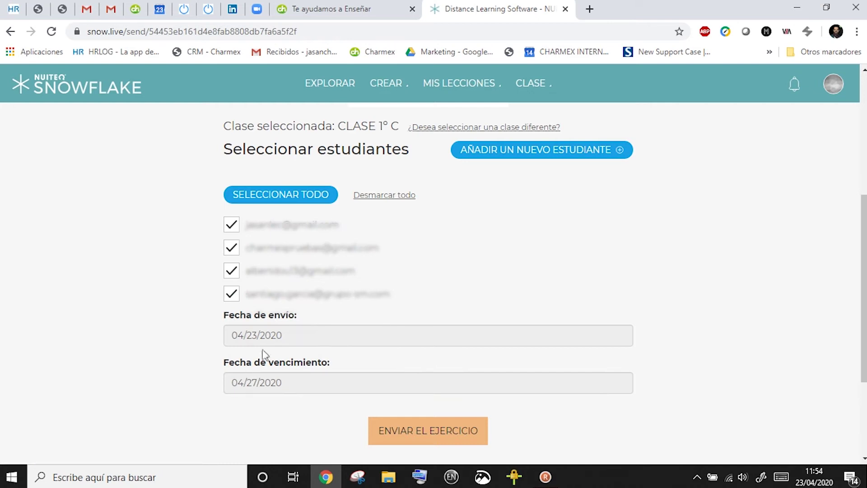
{"action": "left_click", "coordinate": [415, 435]}
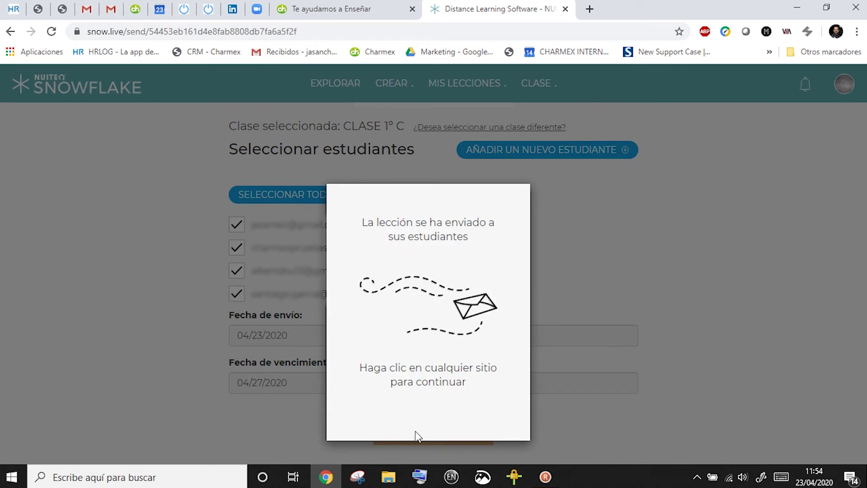
{"action": "left_click", "coordinate": [416, 432]}
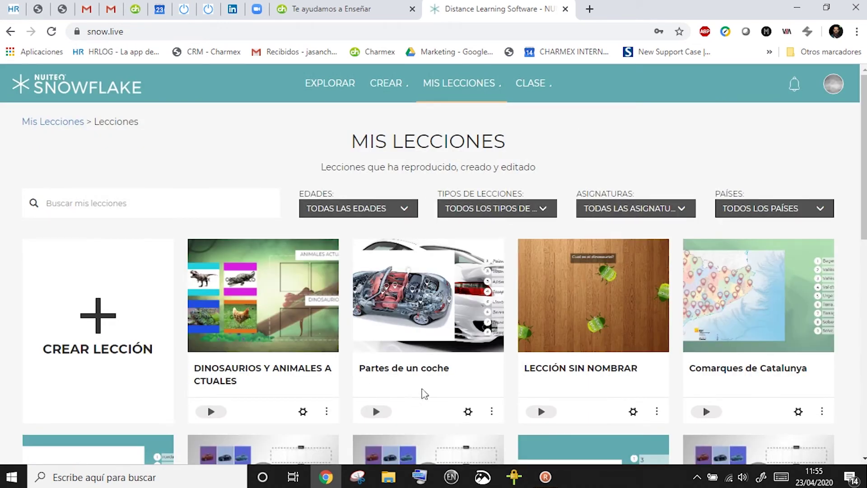
Open the class progress review and look through the exercises sent to CLASS CHIM 1 and CLASE 1º C
{"action": "mouse_move", "coordinate": [541, 84]}
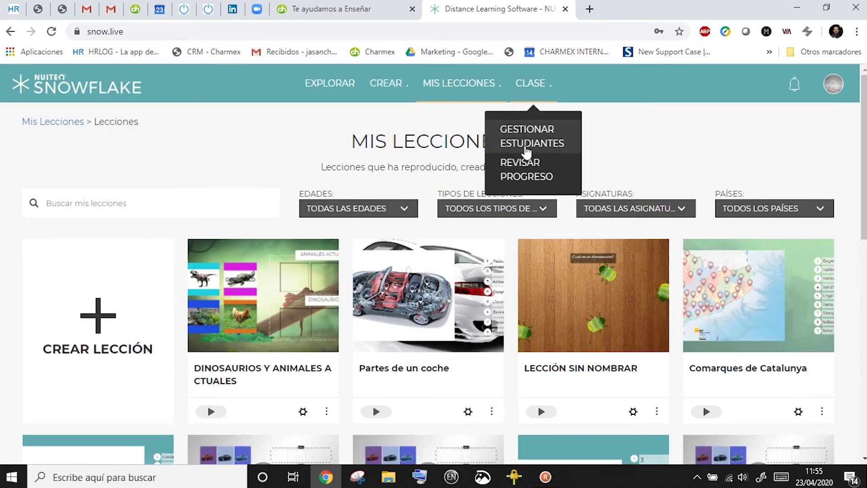
{"action": "left_click", "coordinate": [525, 175]}
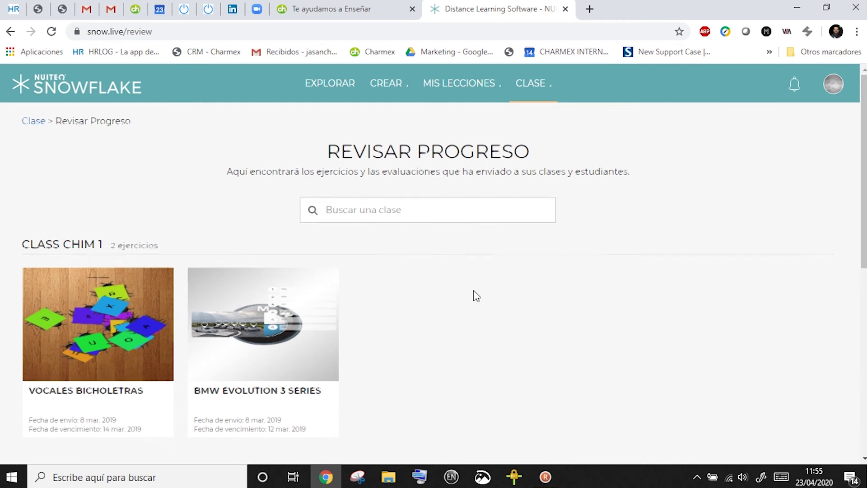
{"action": "scroll", "coordinate": [474, 293], "scroll_direction": "down", "scroll_amount": 6}
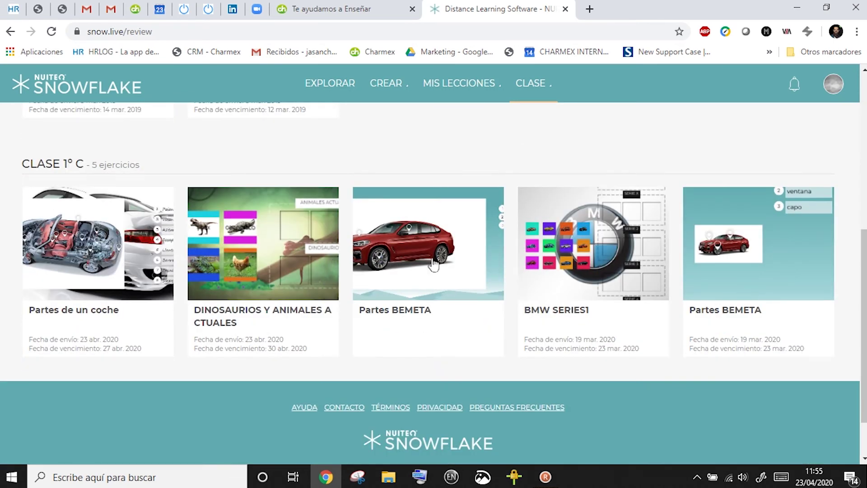
{"action": "scroll", "coordinate": [427, 266], "scroll_direction": "up", "scroll_amount": 5}
{"action": "scroll", "coordinate": [224, 257], "scroll_direction": "up", "scroll_amount": 2}
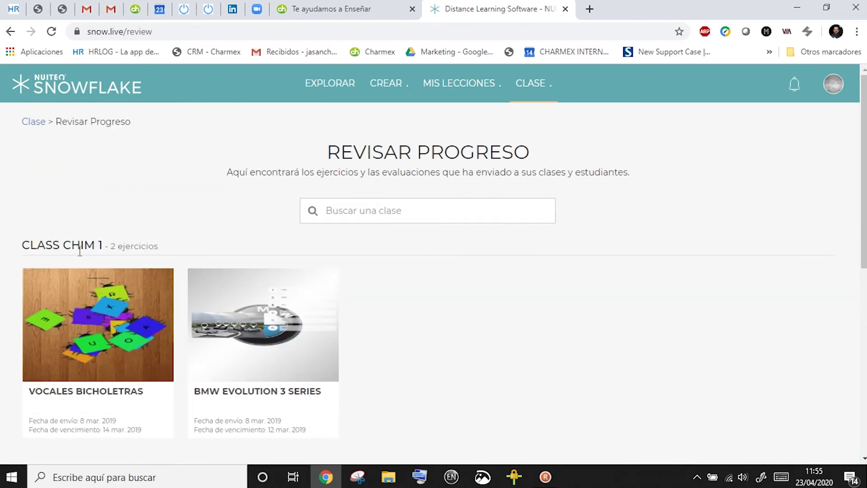
{"action": "scroll", "coordinate": [511, 345], "scroll_direction": "down", "scroll_amount": 5}
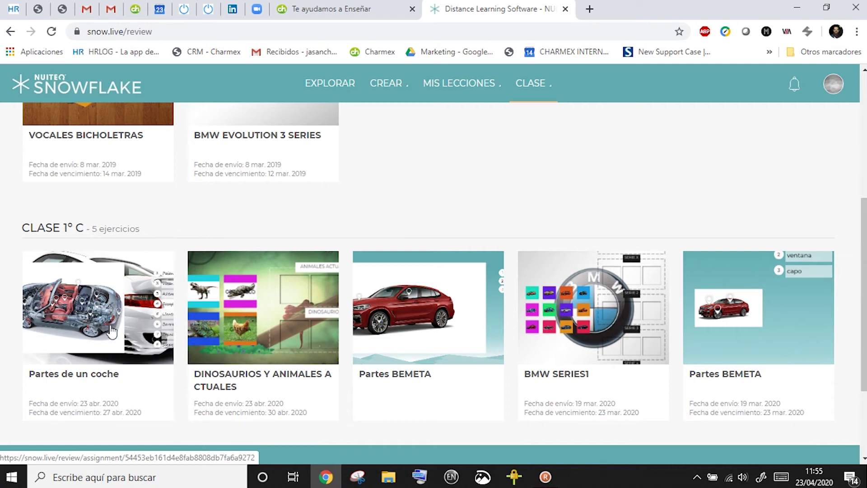
Open the DINOSAURIOS Y ANIMALES ACTUALES exercise of CLASE 1º C and check each student's status
{"action": "left_click", "coordinate": [277, 327]}
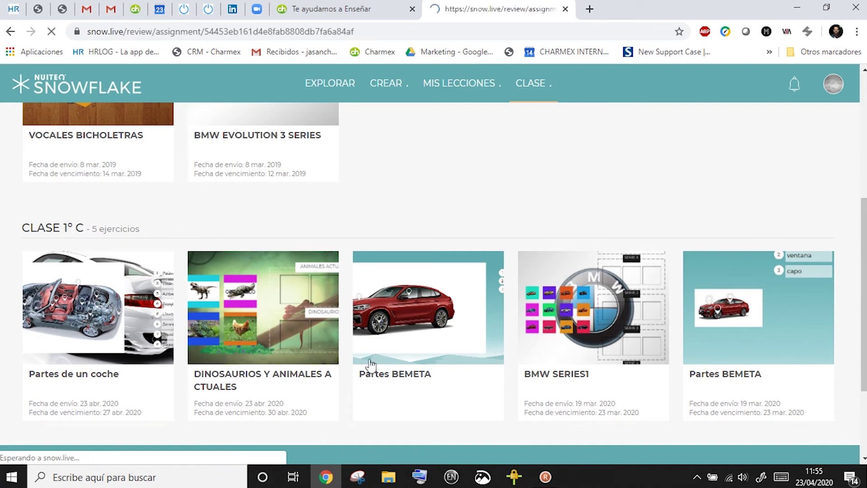
{"action": "scroll", "coordinate": [515, 209], "scroll_direction": "down", "scroll_amount": 5}
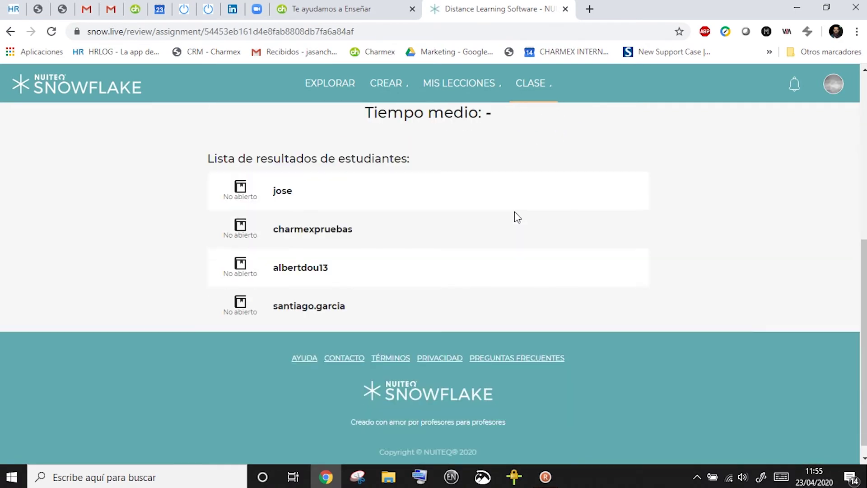
{"action": "scroll", "coordinate": [443, 218], "scroll_direction": "up", "scroll_amount": 1}
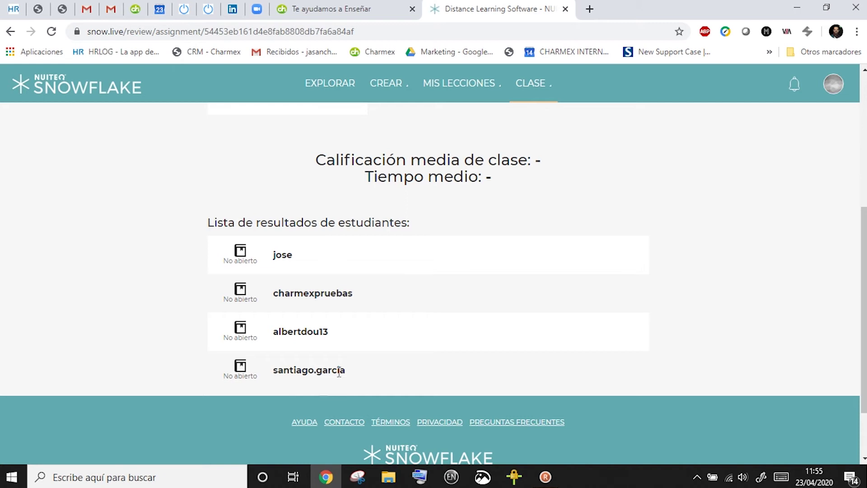
{"action": "scroll", "coordinate": [391, 145], "scroll_direction": "up", "scroll_amount": 4}
Return to the progress review, open CLASE 1º C's Partes BEMETA exercise without a due date and examine its details and student statuses
{"action": "mouse_move", "coordinate": [532, 83]}
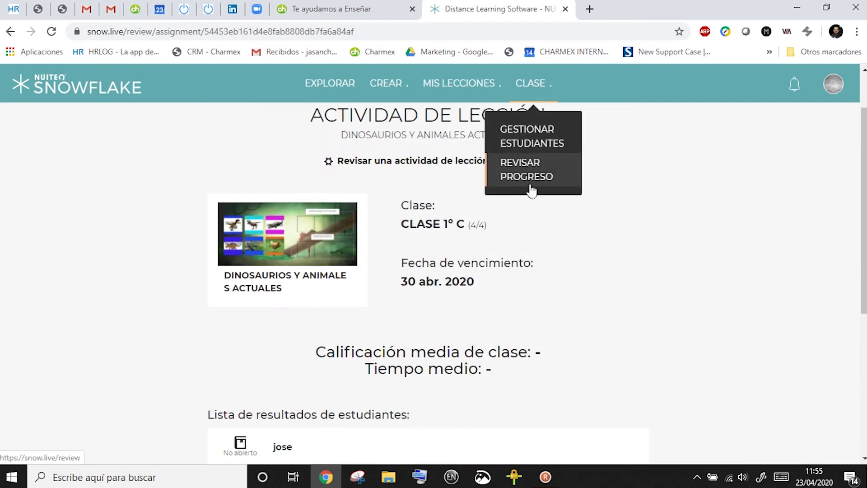
{"action": "left_click", "coordinate": [531, 178]}
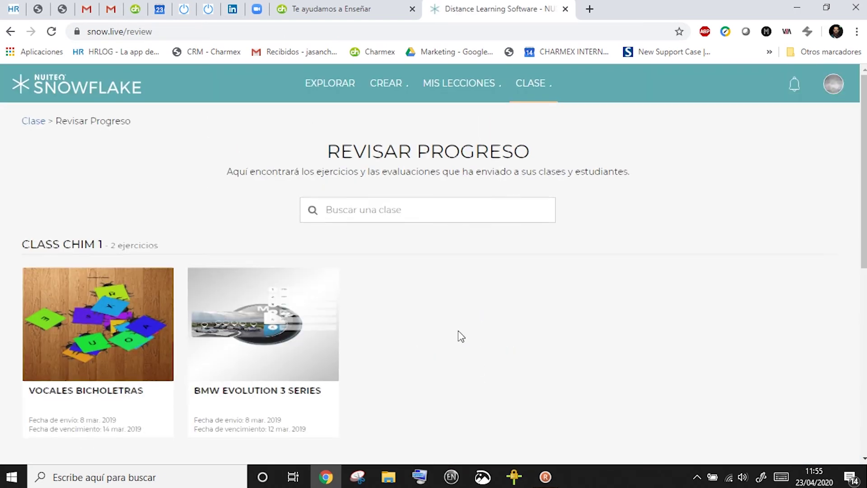
{"action": "scroll", "coordinate": [459, 335], "scroll_direction": "down", "scroll_amount": 5}
{"action": "scroll", "coordinate": [460, 338], "scroll_direction": "down", "scroll_amount": 2}
{"action": "scroll", "coordinate": [537, 239], "scroll_direction": "up", "scroll_amount": 1}
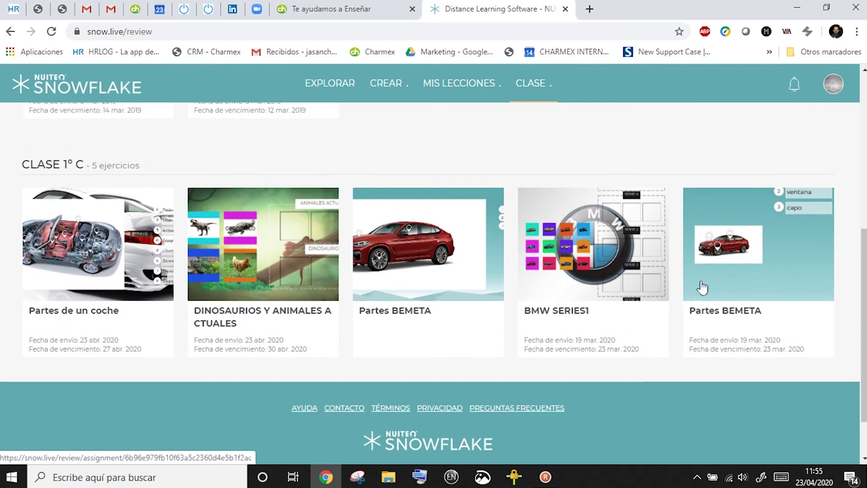
{"action": "left_click", "coordinate": [455, 323]}
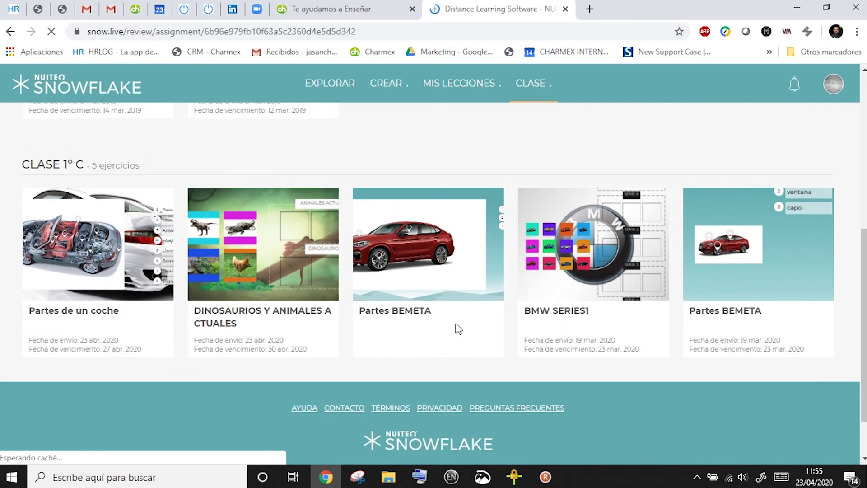
{"action": "scroll", "coordinate": [554, 257], "scroll_direction": "down", "scroll_amount": 5}
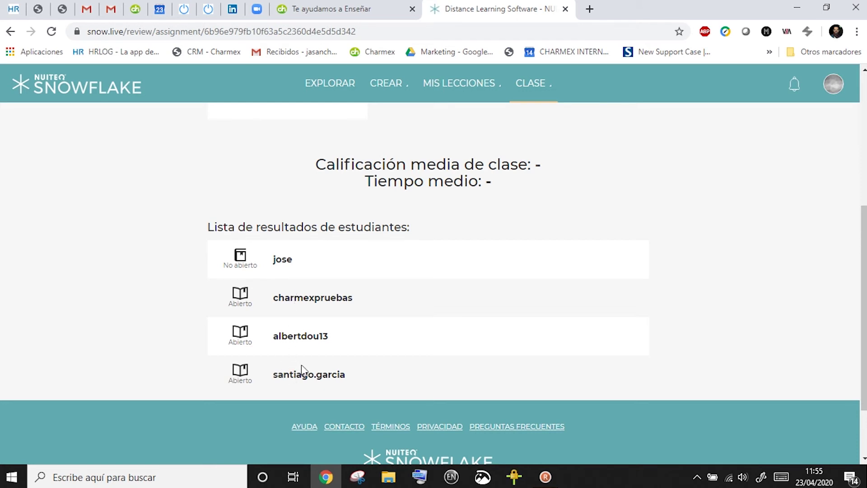
{"action": "scroll", "coordinate": [318, 366], "scroll_direction": "up", "scroll_amount": 6}
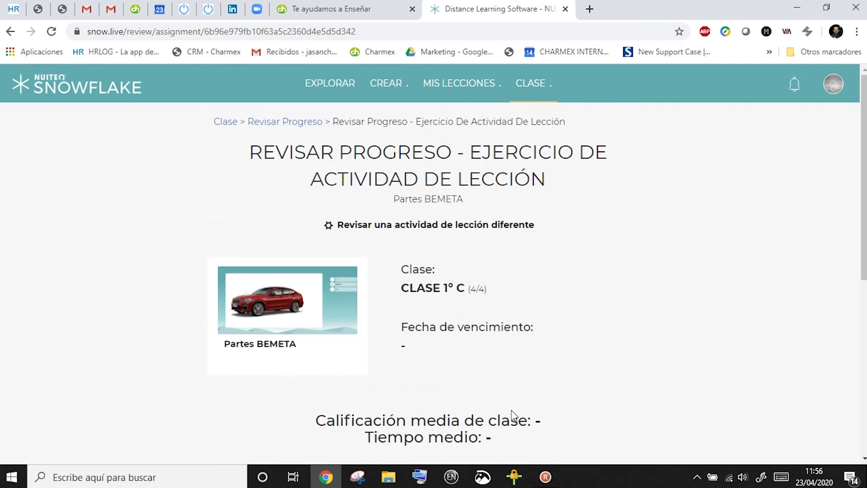
{"action": "scroll", "coordinate": [411, 414], "scroll_direction": "down", "scroll_amount": 5}
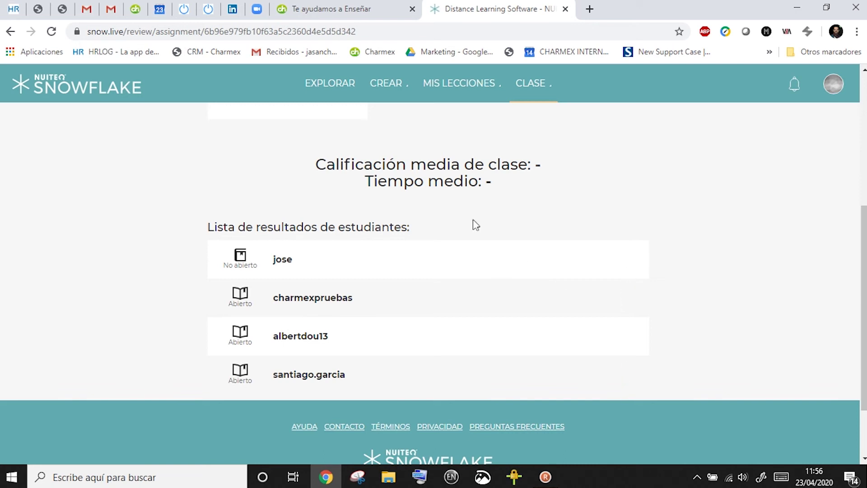
{"action": "scroll", "coordinate": [473, 224], "scroll_direction": "up", "scroll_amount": 3}
Go back to the exercise list, open BMW SERIES1 of CLASE 1º C and examine its due date, class averages and student results
{"action": "left_click", "coordinate": [11, 31]}
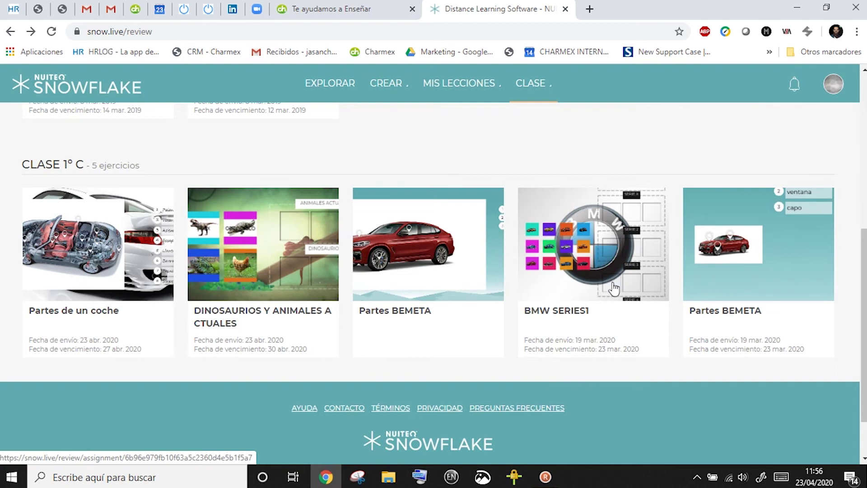
{"action": "left_click", "coordinate": [613, 289]}
{"action": "scroll", "coordinate": [523, 296], "scroll_direction": "down", "scroll_amount": 3}
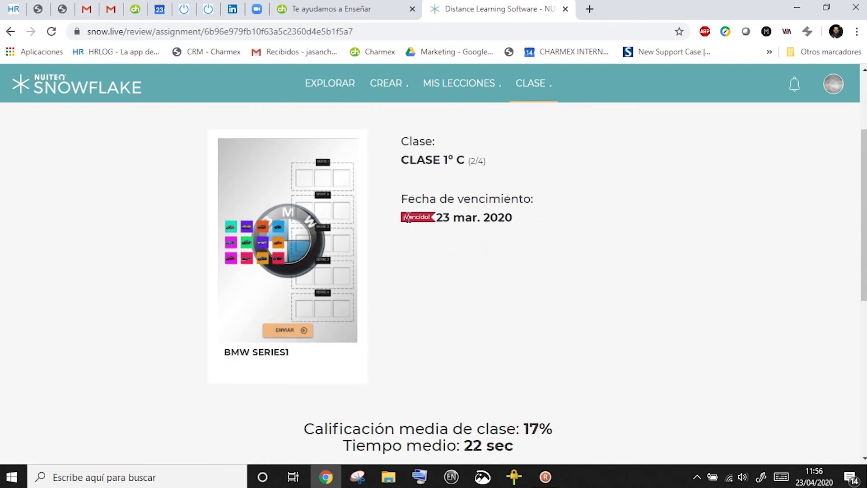
{"action": "scroll", "coordinate": [522, 302], "scroll_direction": "down", "scroll_amount": 7}
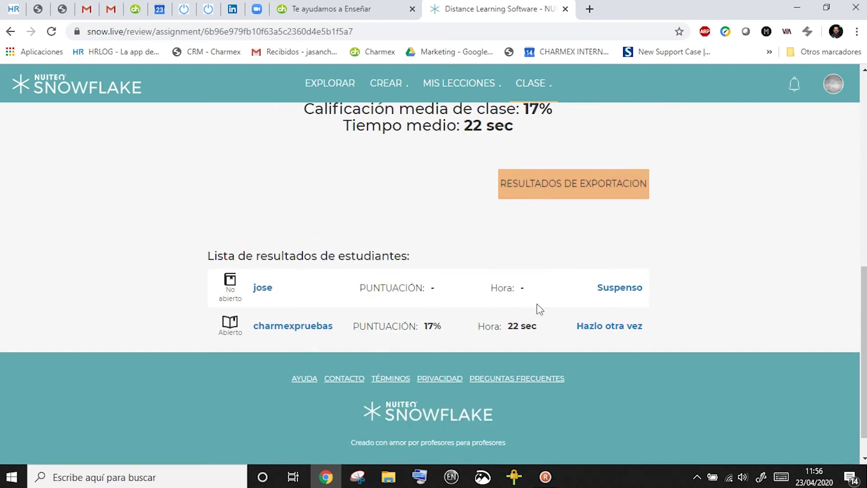
{"action": "scroll", "coordinate": [497, 284], "scroll_direction": "up", "scroll_amount": 1}
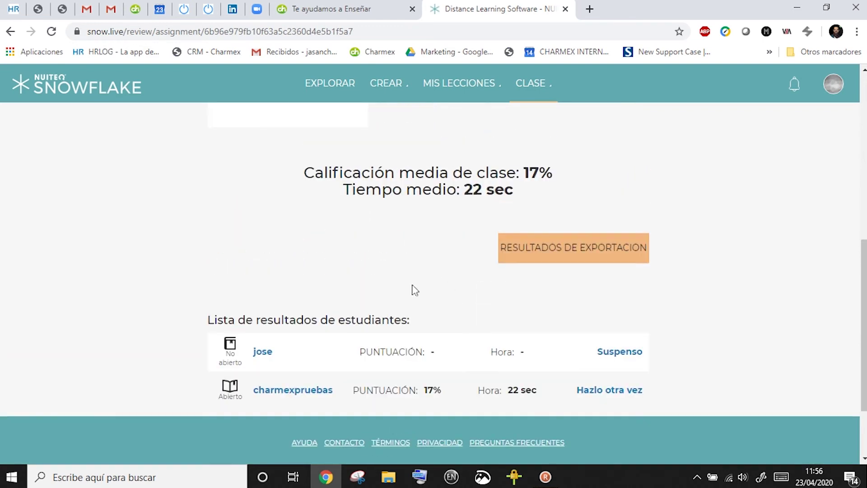
{"action": "scroll", "coordinate": [369, 314], "scroll_direction": "down", "scroll_amount": 1}
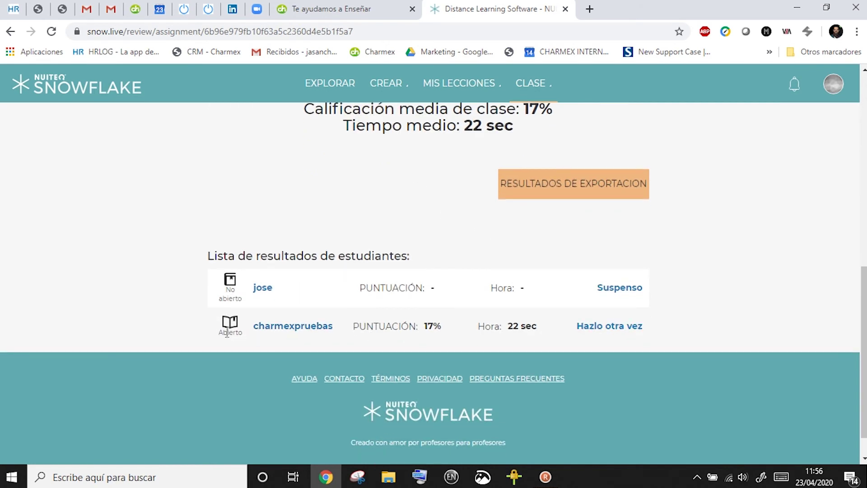